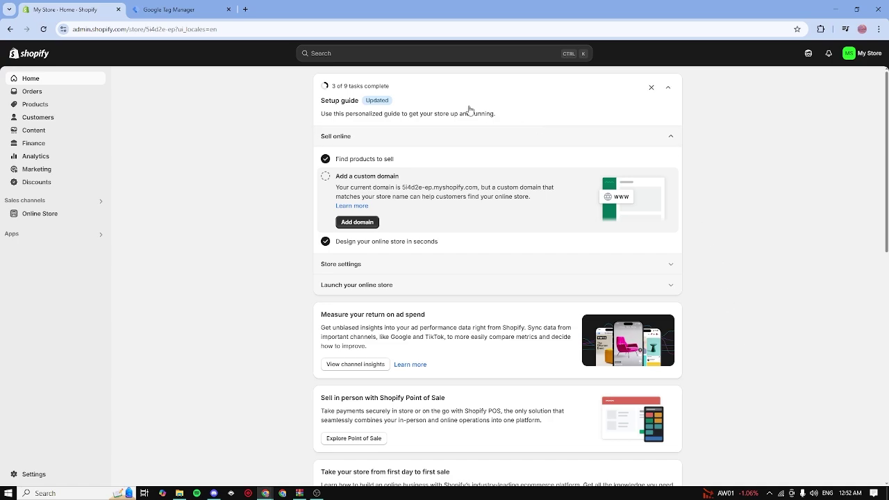
Switch to Google Tag Manager and start a new account named My Store
click(191, 8)
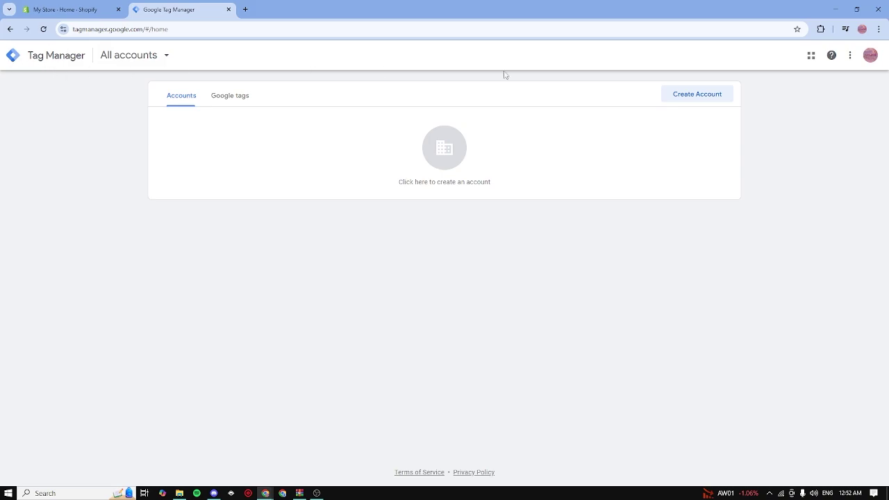
click(713, 102)
click(297, 186)
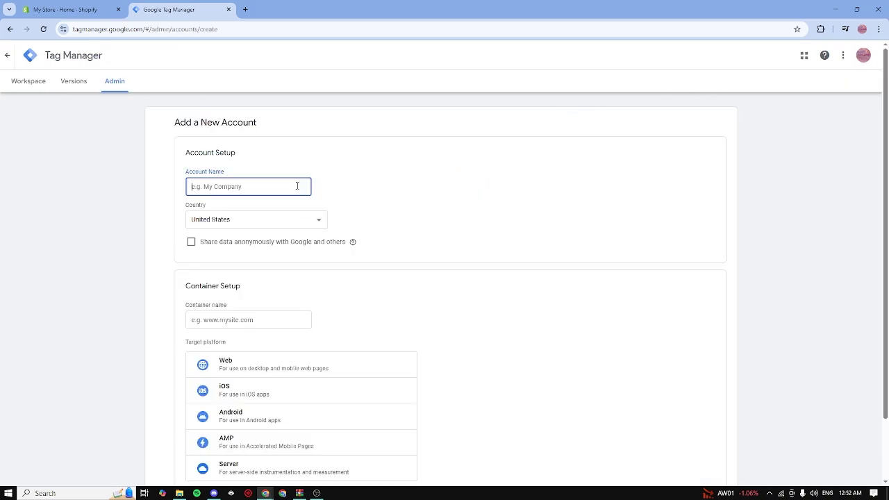
text(Mh)
click(248, 205)
scroll(263, 214, down, 1)
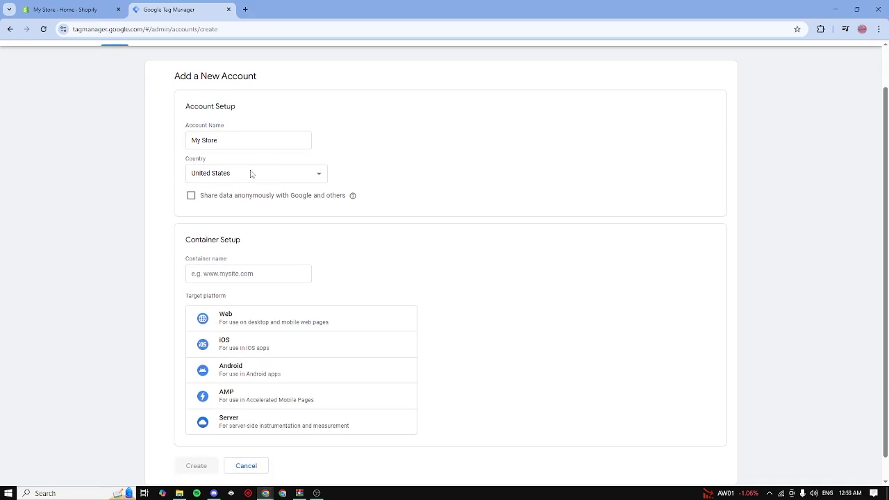
scroll(278, 154, down, 1)
Open the live storefront from the Shopify admin and copy its web address
click(271, 248)
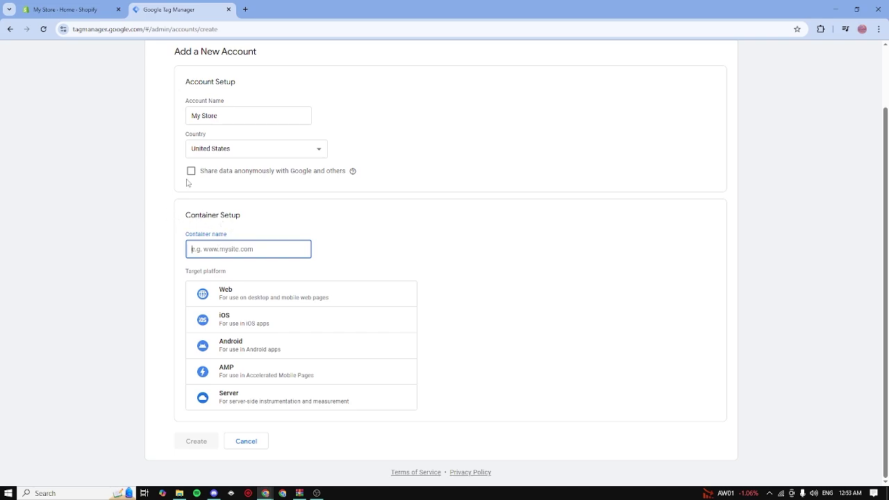
click(115, 5)
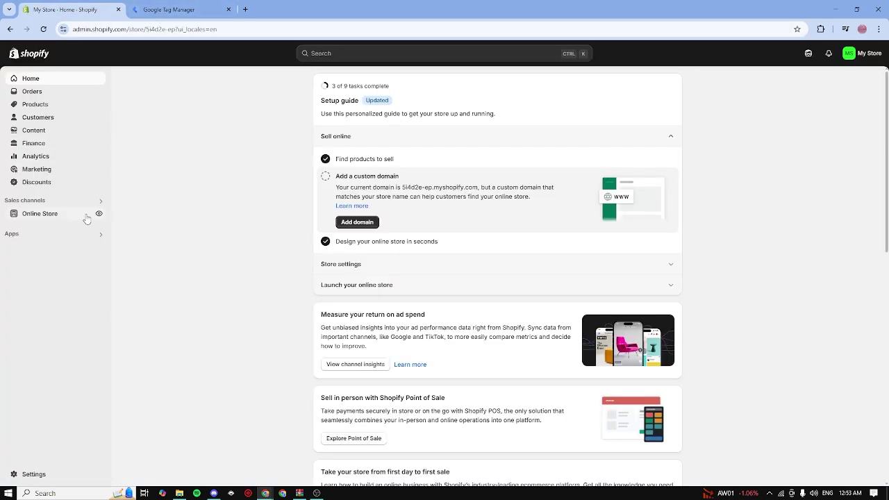
click(99, 216)
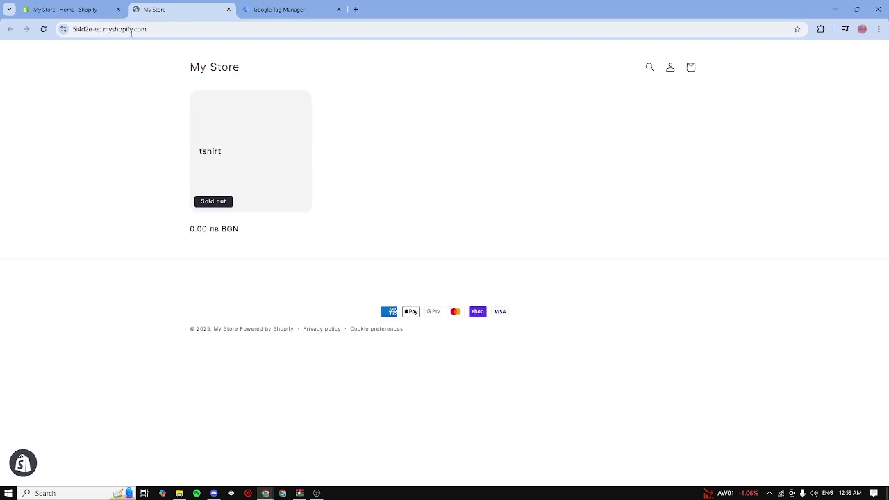
click(125, 29)
right_click(212, 29)
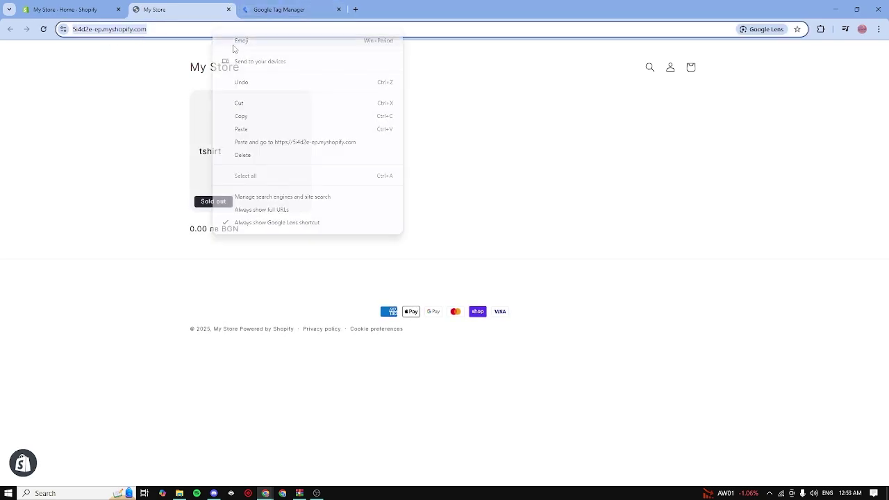
click(248, 117)
click(295, 11)
right_click(238, 248)
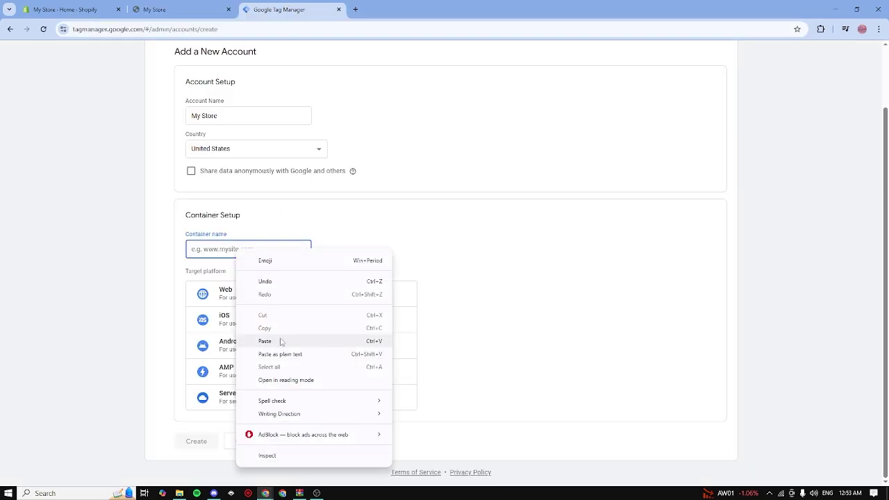
click(280, 340)
key(BackSpace)
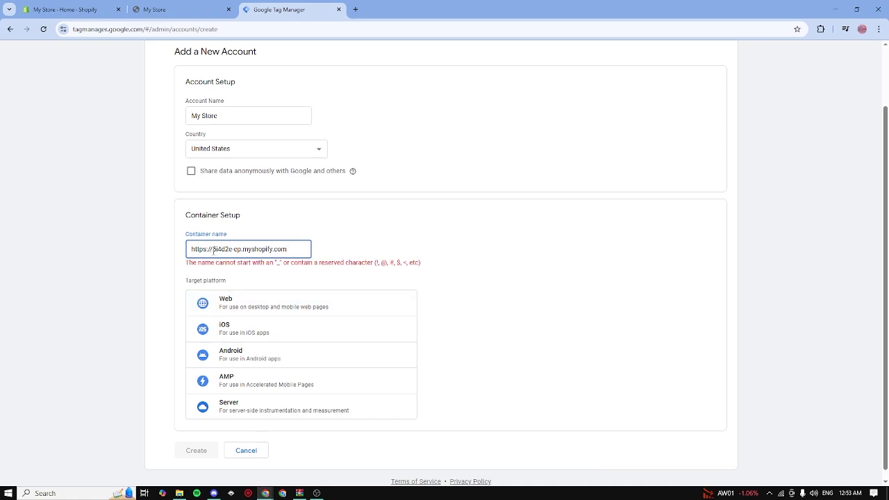
drag(213, 251, 188, 249)
key(BackSpace)
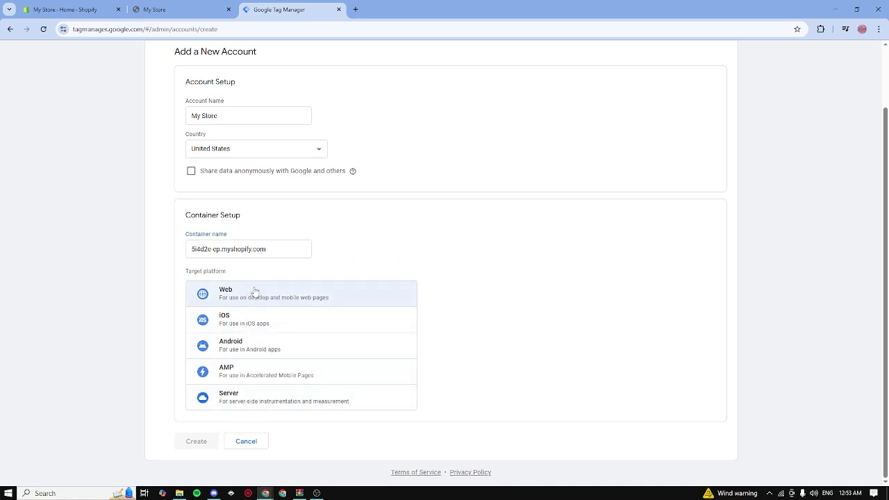
Choose Web as the target platform, create the account and accept the Terms of Service Agreement
click(254, 292)
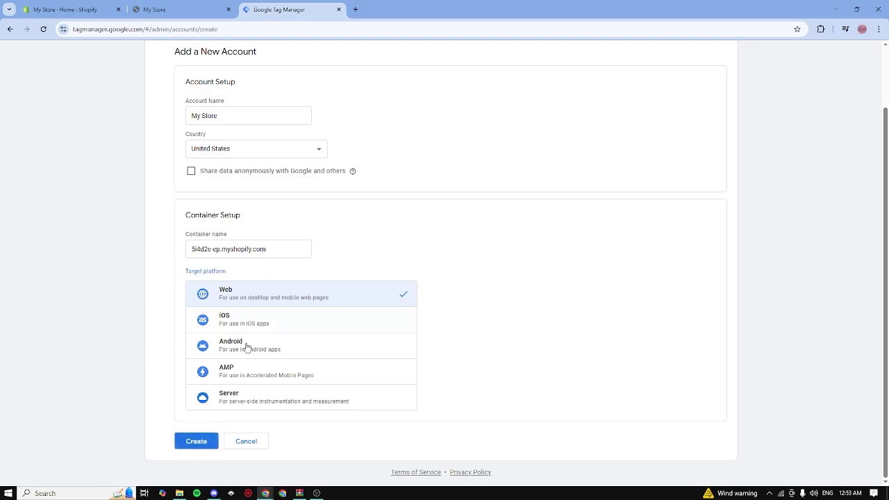
click(197, 441)
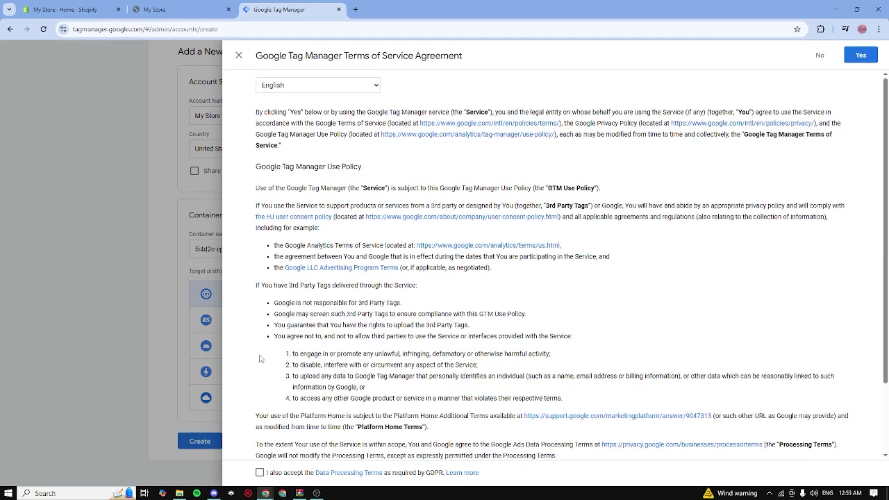
click(861, 56)
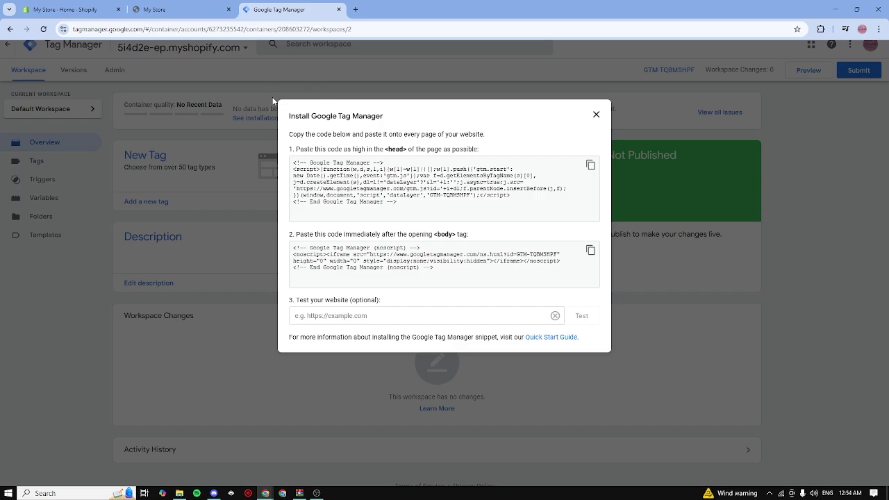
Examine the head and body code snippets in the Install Google Tag Manager dialog
drag(288, 116, 592, 336)
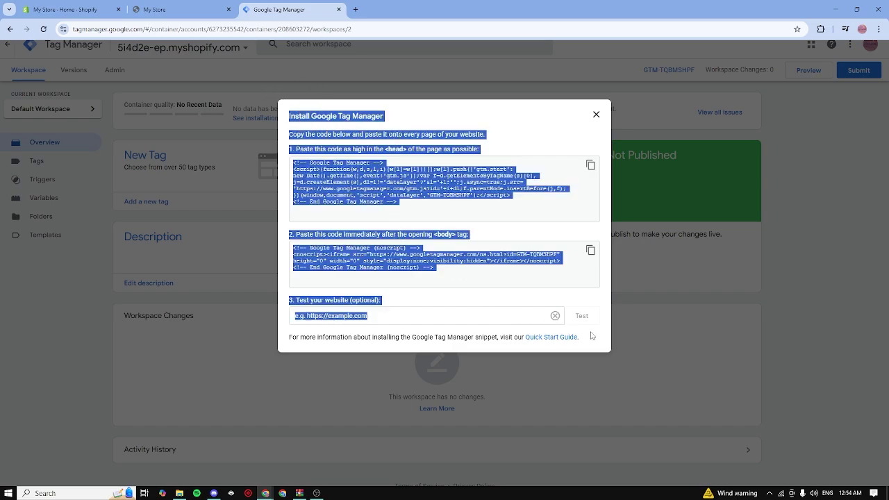
click(592, 336)
drag(375, 149, 280, 169)
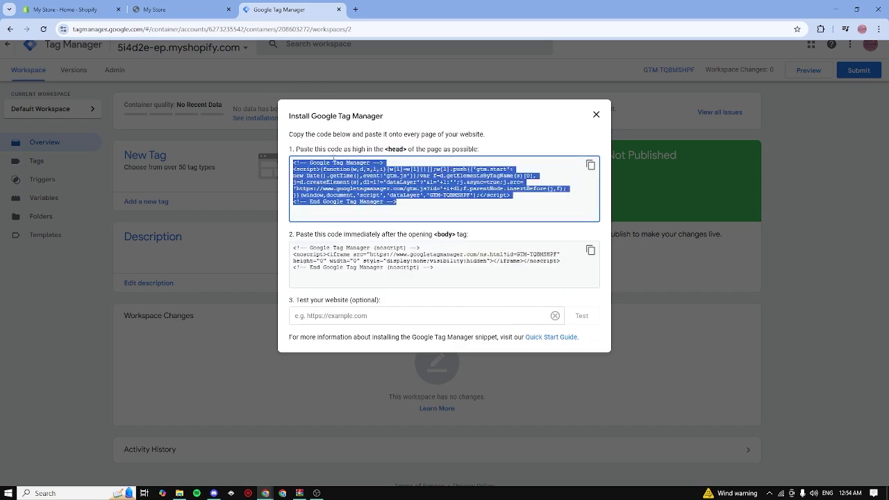
click(375, 151)
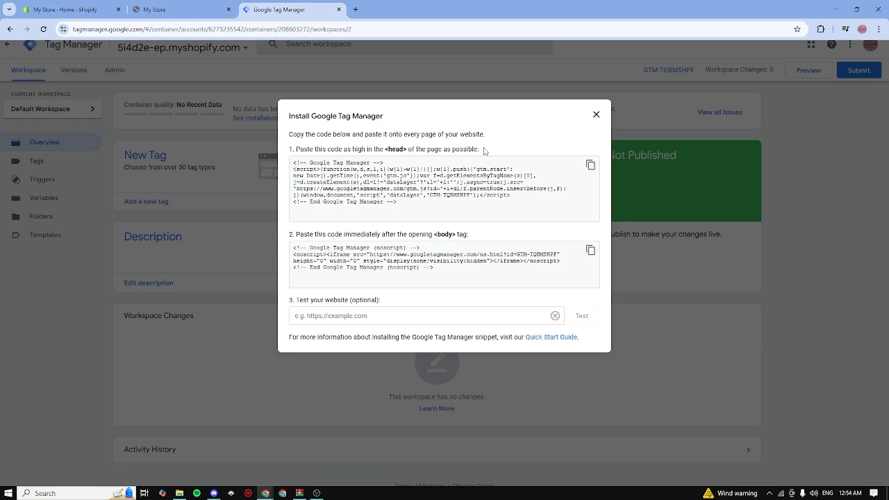
click(291, 248)
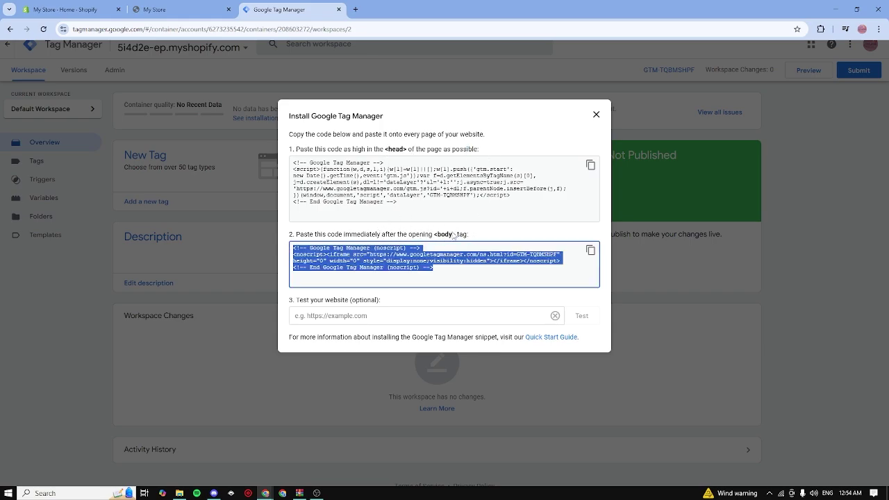
Leave the dialog and open the Install Google Tag Manager instructions from the container's admin settings
click(595, 174)
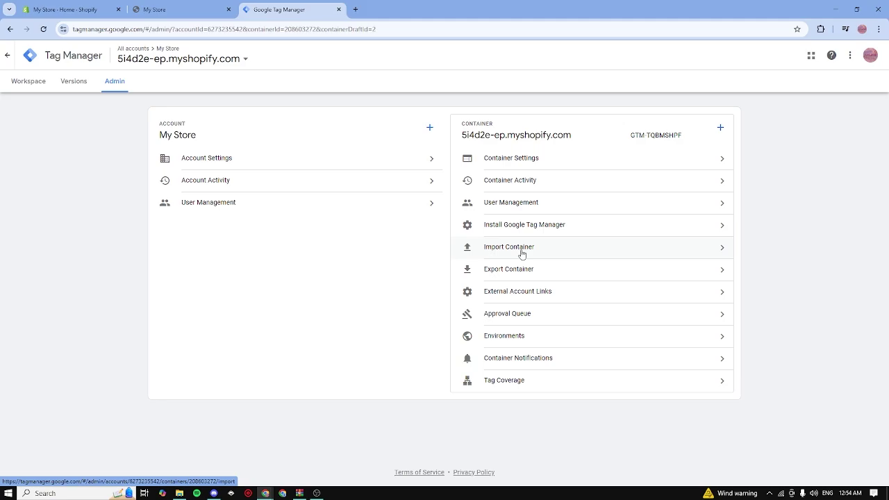
click(522, 226)
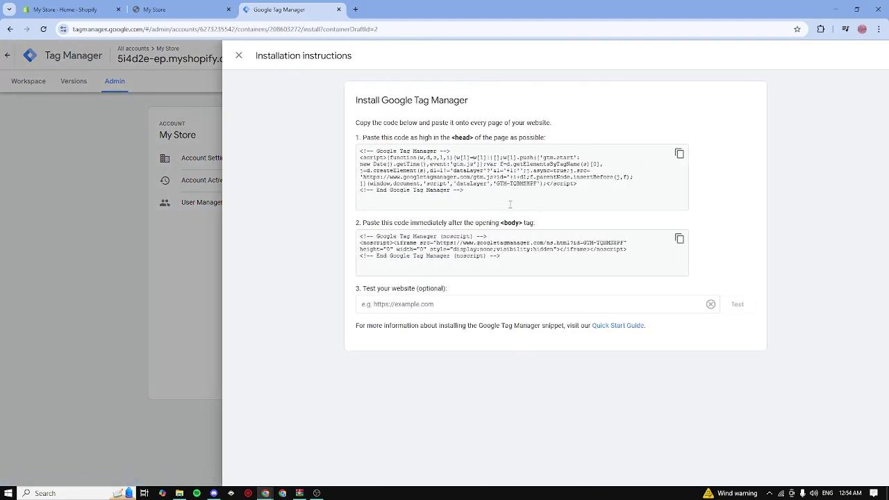
drag(510, 204, 359, 129)
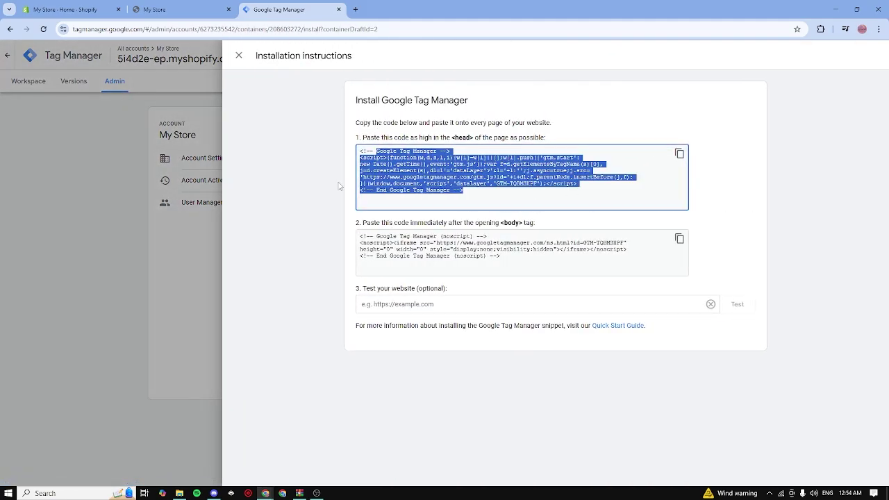
click(401, 183)
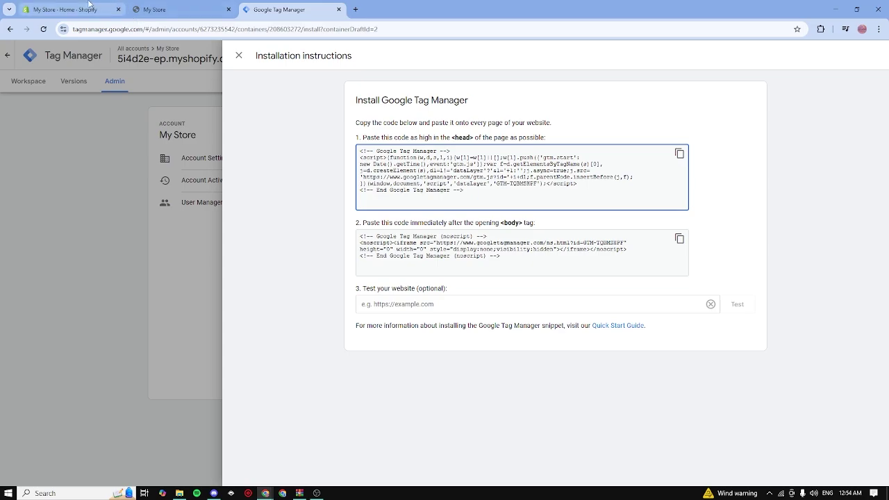
Switch to the Shopify admin, open the Spotlight theme's code and locate the <head> tag in theme.liquid
click(154, 10)
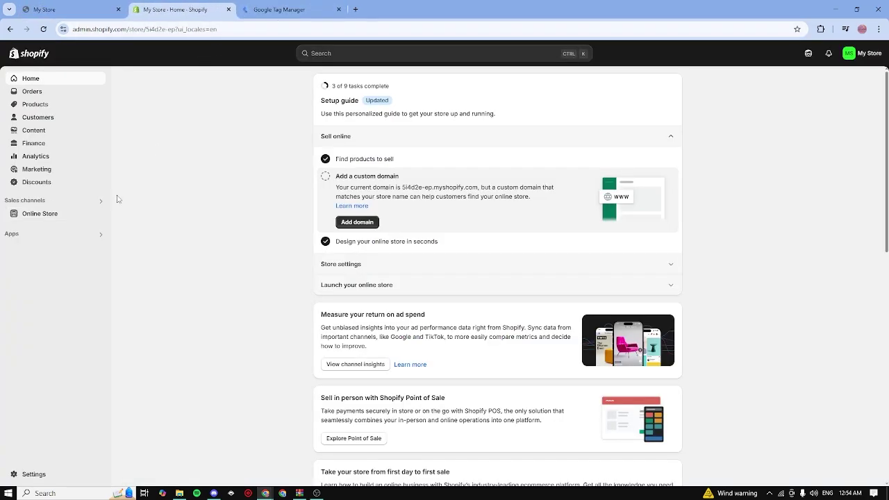
click(45, 215)
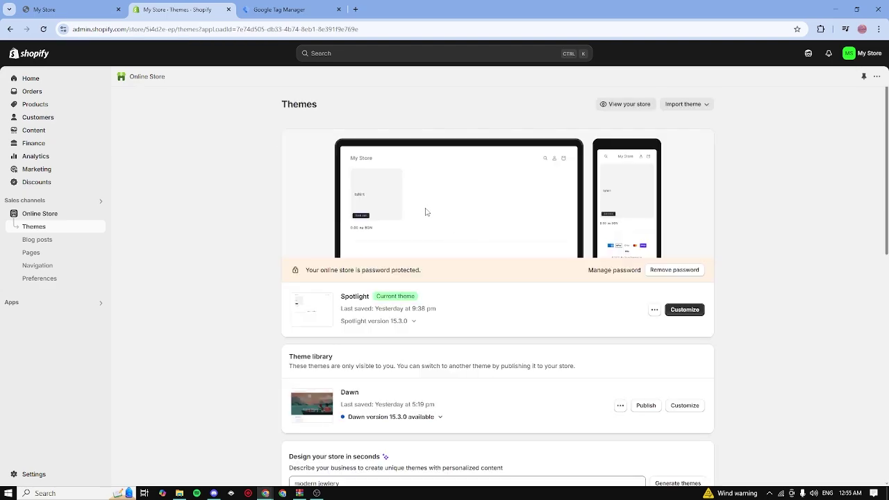
scroll(625, 271, down, 1)
click(653, 265)
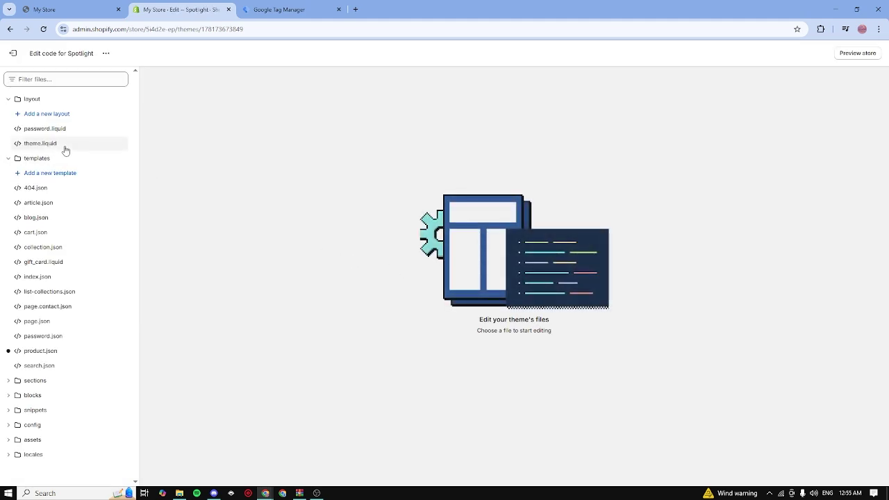
click(65, 147)
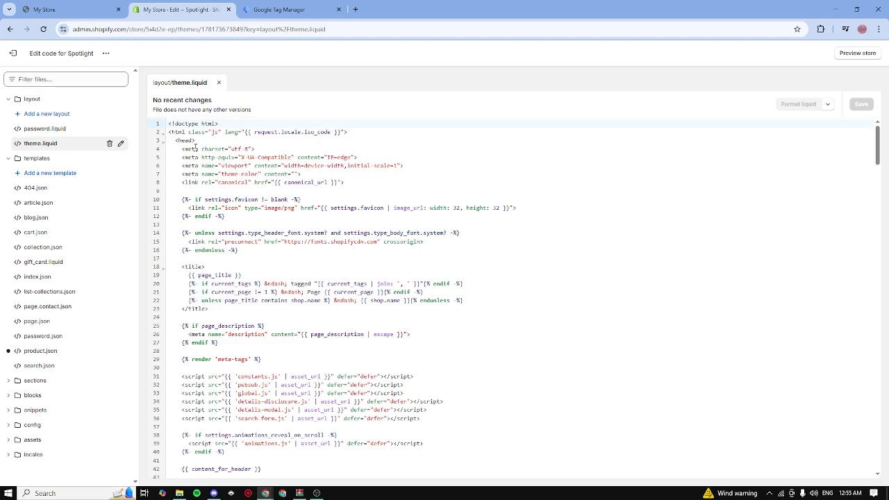
drag(204, 141, 177, 140)
Copy the <head> snippet from the Tag Manager installation instructions and return to the theme.liquid code
click(257, 9)
drag(486, 198, 330, 152)
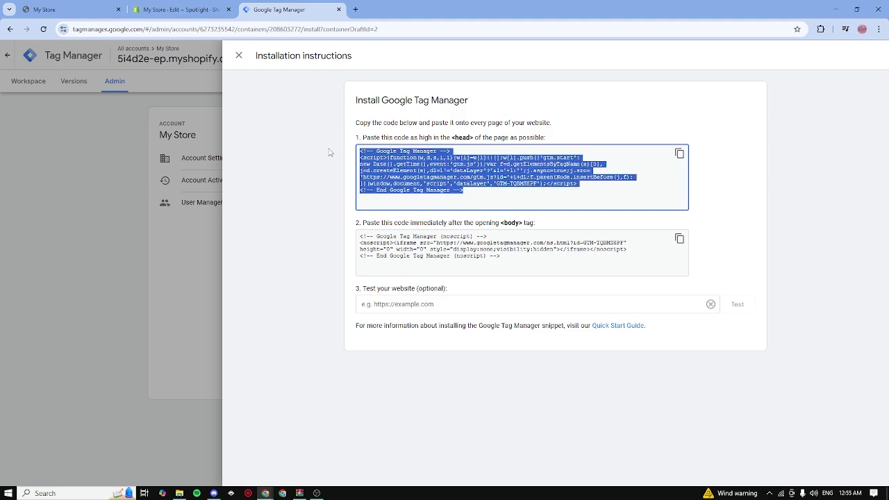
right_click(420, 161)
click(445, 175)
click(179, 9)
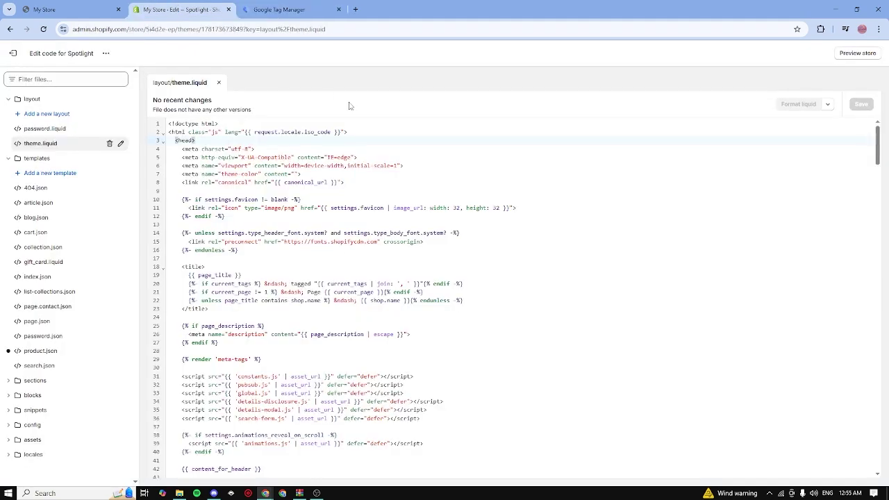
click(255, 6)
click(209, 9)
Try to paste the Tag Manager snippet directly below the opening <head> tag, then delete it
key(Return)
key(Return)
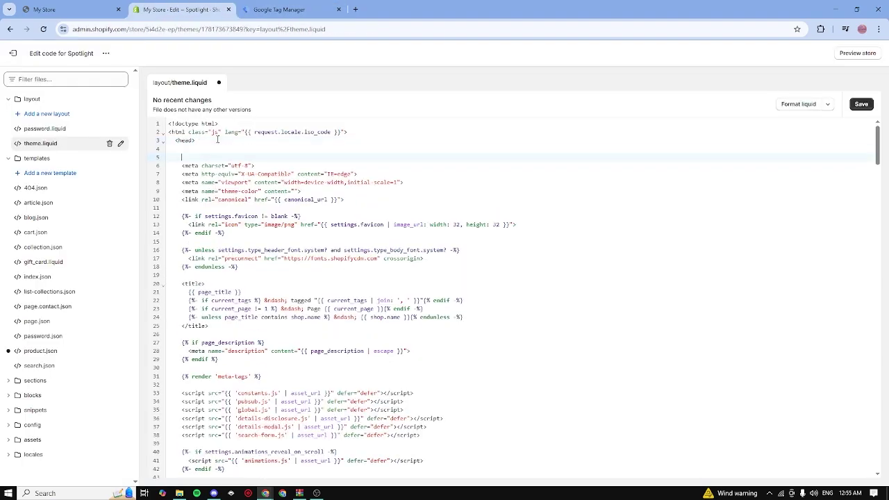
key(Up)
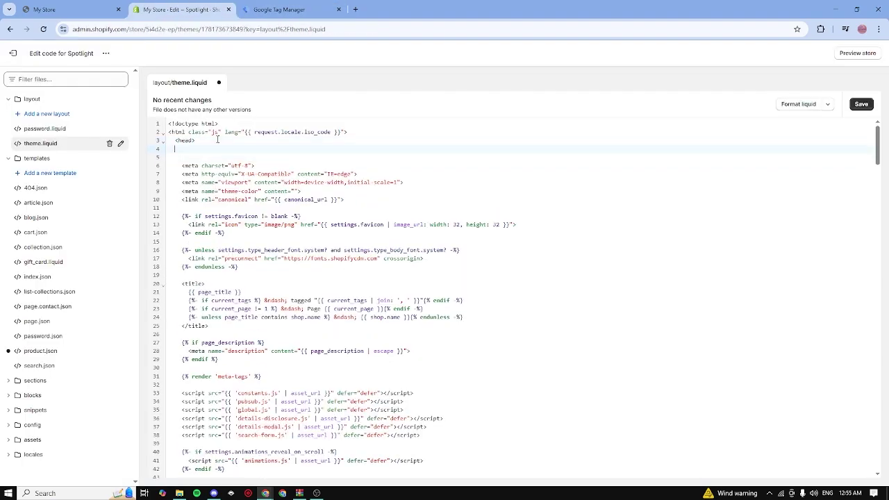
key(Tab)
key(ctrl+v)
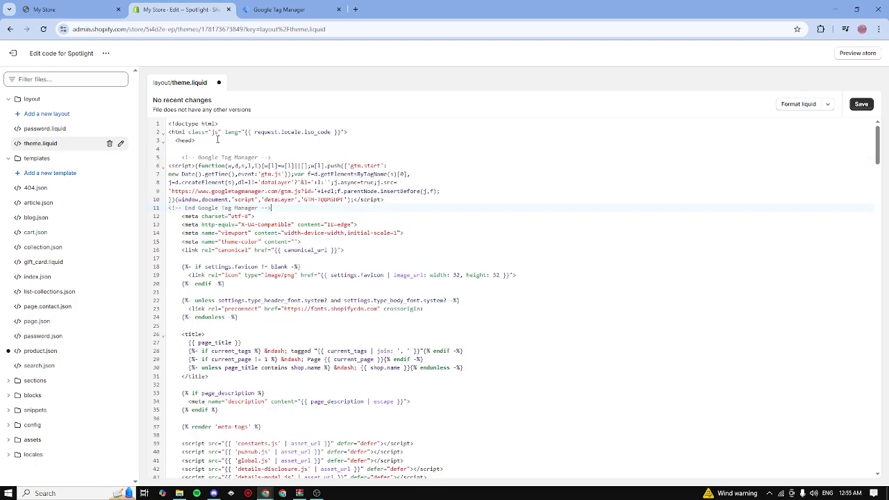
key(Return)
drag(270, 208, 182, 157)
key(BackSpace)
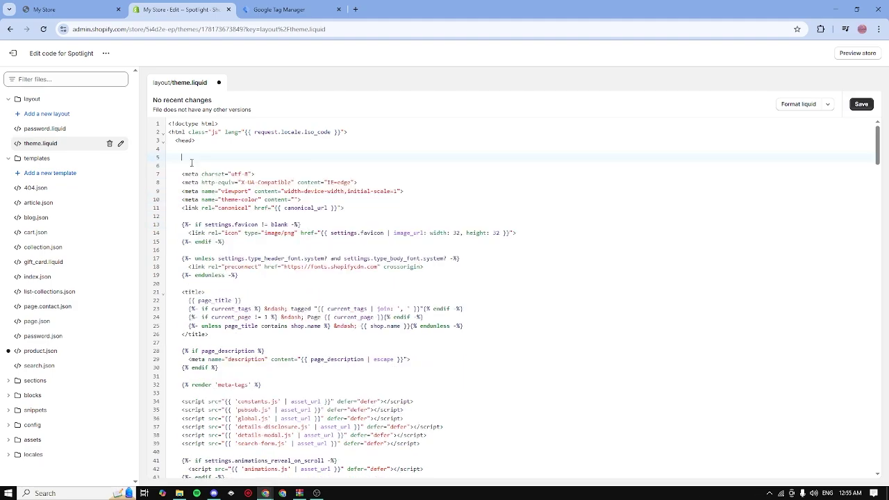
Paste the Tag Manager head snippet below the theme-color meta tag in theme.liquid and save the file
click(300, 199)
key(Return)
key(Return)
key(ctrl+v)
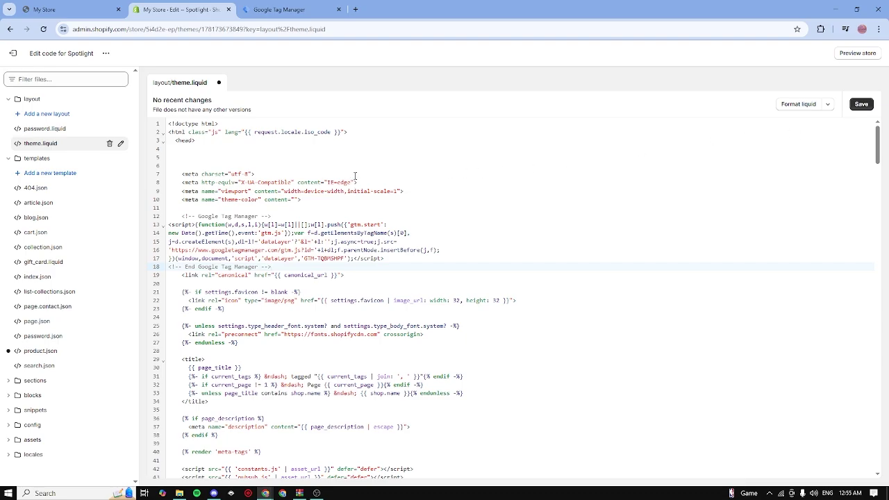
click(861, 104)
Copy the noscript <body> snippet from the Tag Manager installation instructions and return to the theme.liquid code
key(ctrl+Tab)
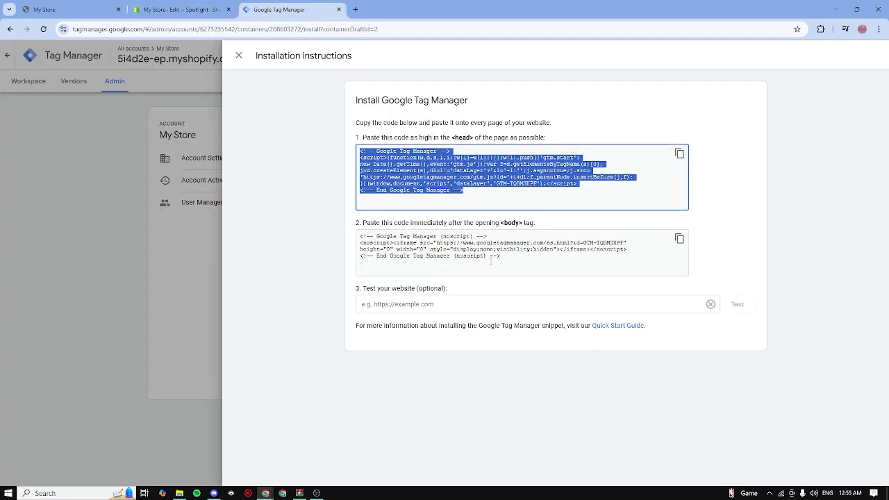
click(396, 243)
right_click(395, 241)
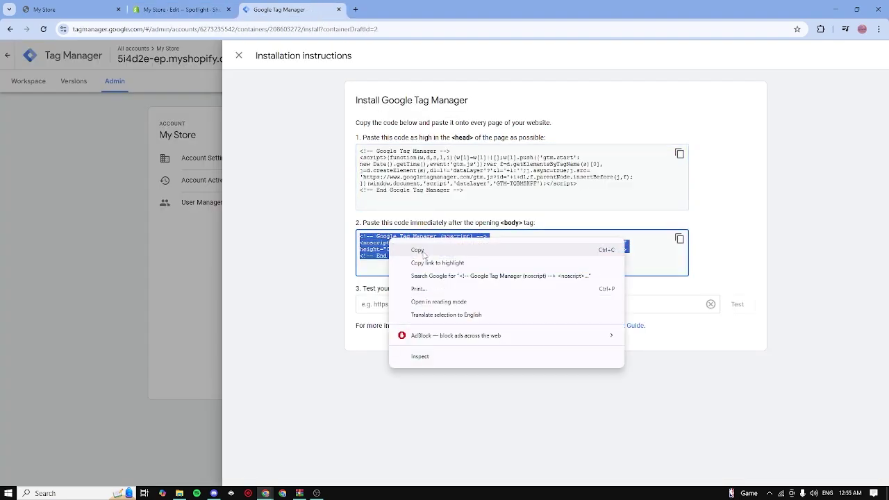
click(417, 249)
key(ctrl+shift+Tab)
scroll(571, 149, up, 2)
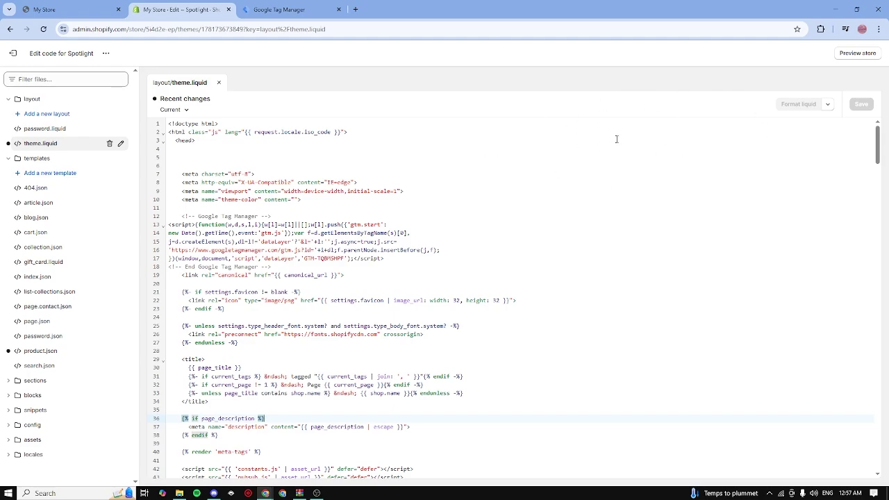
Search theme.liquid for "<body" and go to the opening body tag
key(ctrl+f)
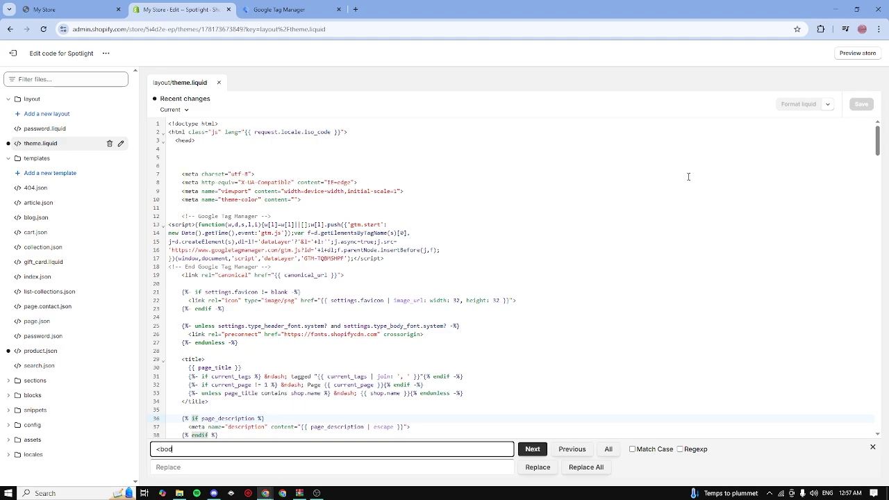
key(Return)
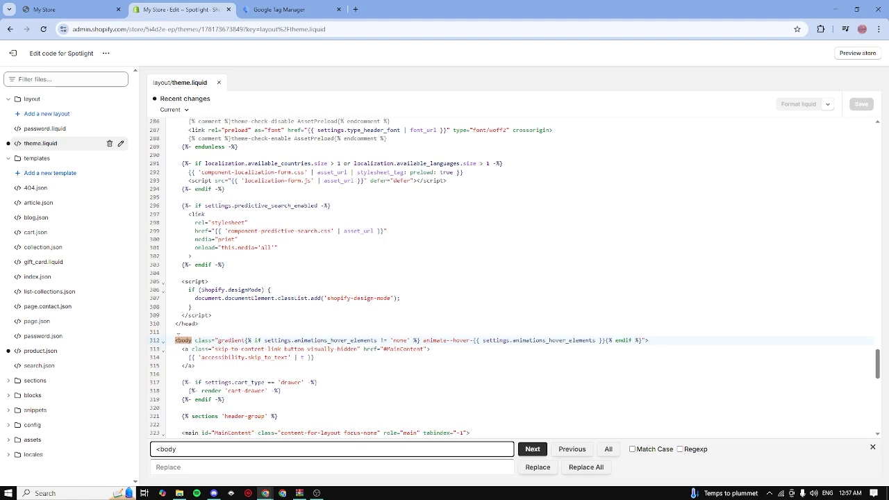
click(178, 340)
Copy the noscript <body> snippet again from the Tag Manager installation instructions and return to the opening body tag in theme.liquid
click(288, 10)
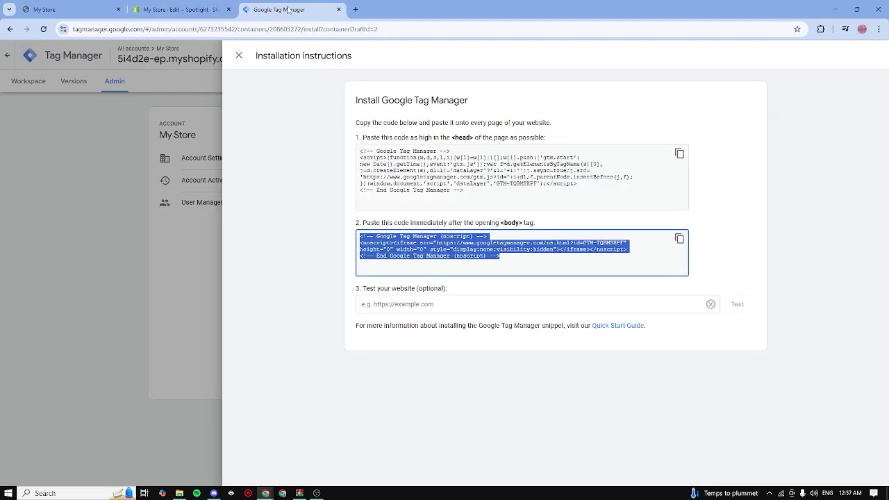
right_click(429, 244)
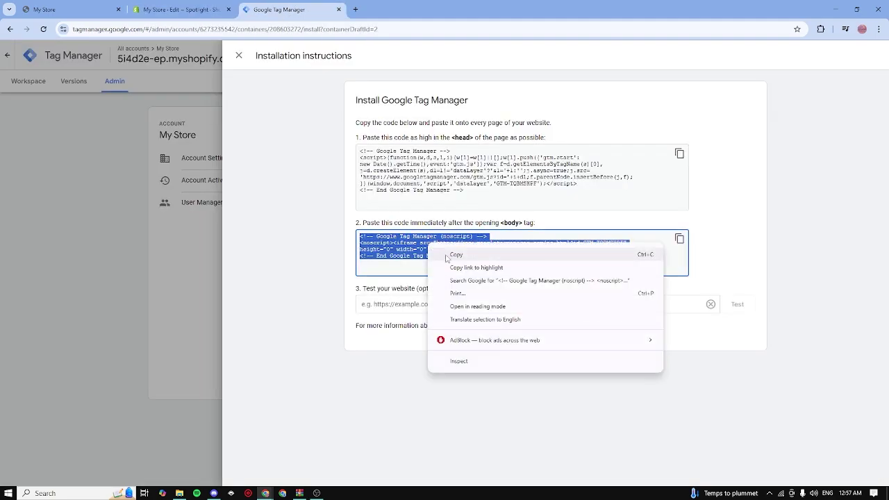
click(468, 260)
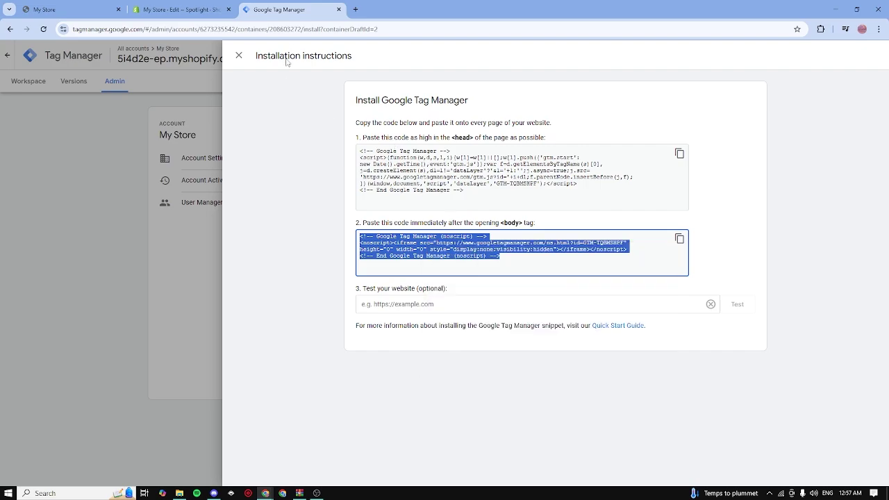
click(195, 7)
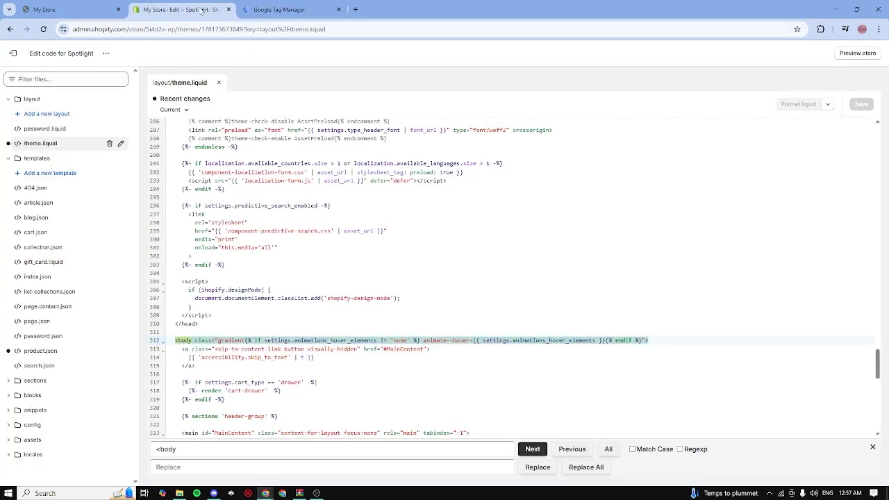
Paste the Tag Manager noscript snippet on a new line directly below the opening body tag in theme.liquid and save the file
click(673, 248)
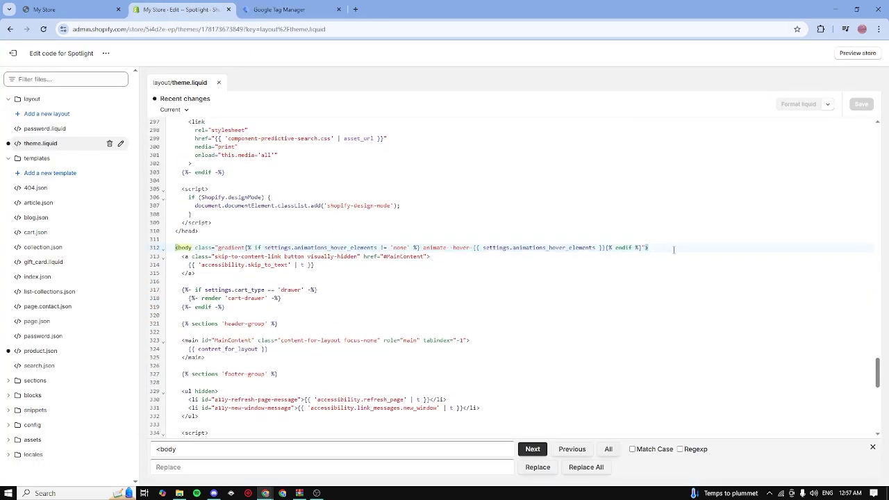
key(Return)
key(ctrl+v)
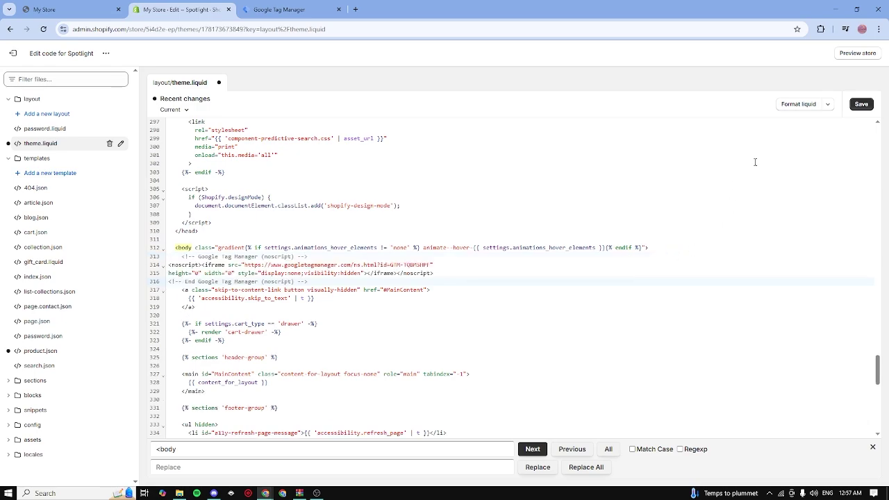
click(865, 106)
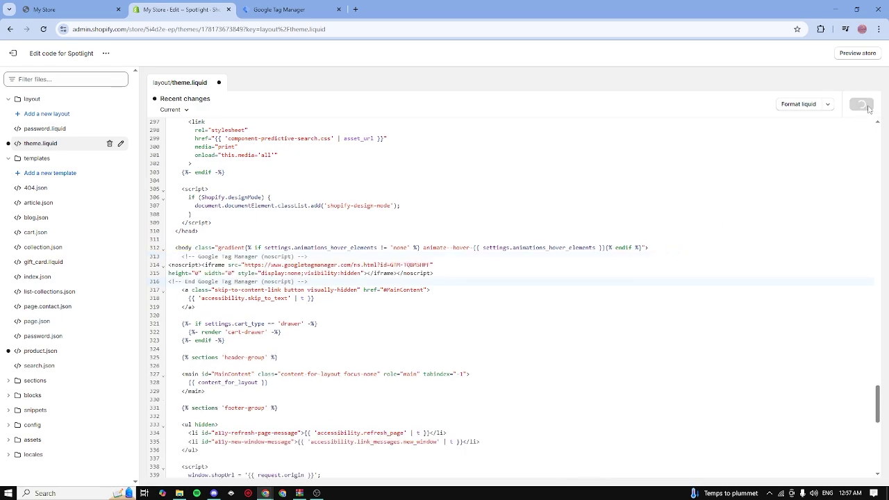
Switch to Google Tag Manager, leave the installation instructions for the container's workspace and start submitting its changes
click(278, 10)
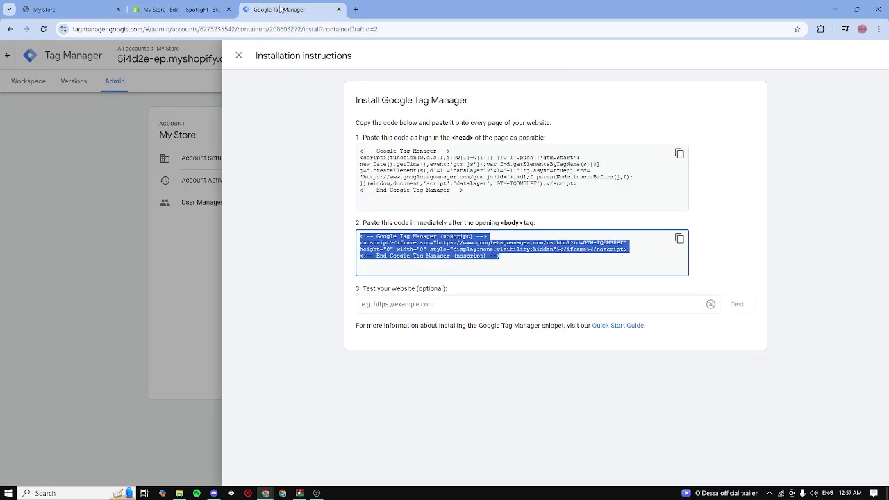
click(110, 88)
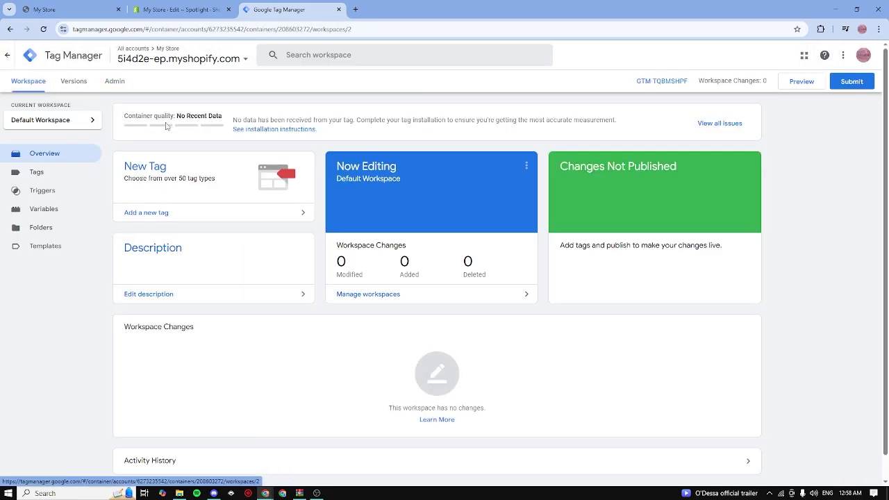
click(852, 82)
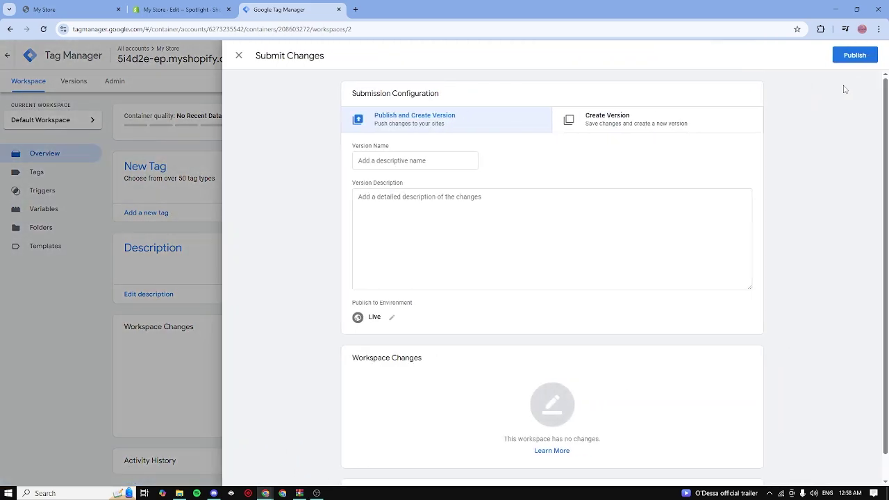
Publish the container with version name "Store Tags" and description "Added tags", and close the version summary
click(466, 156)
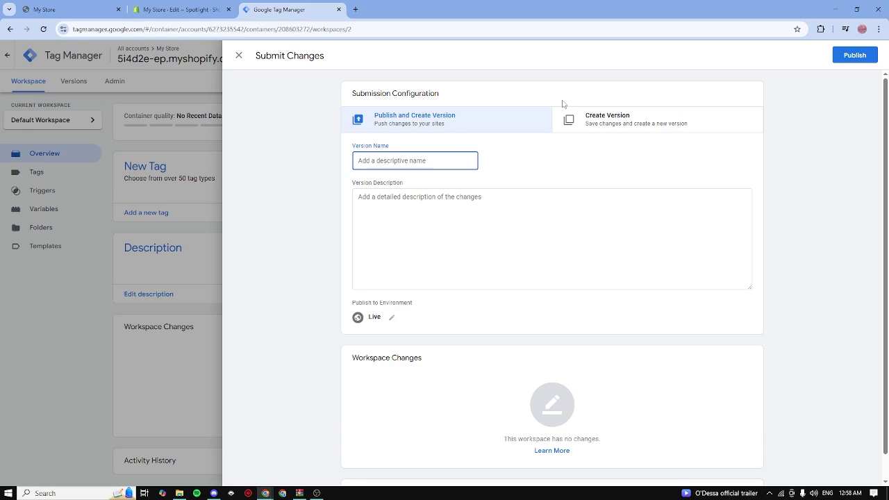
text(Store Taga)
key(BackSpace)
text(s)
key(Tab)
text(Add)
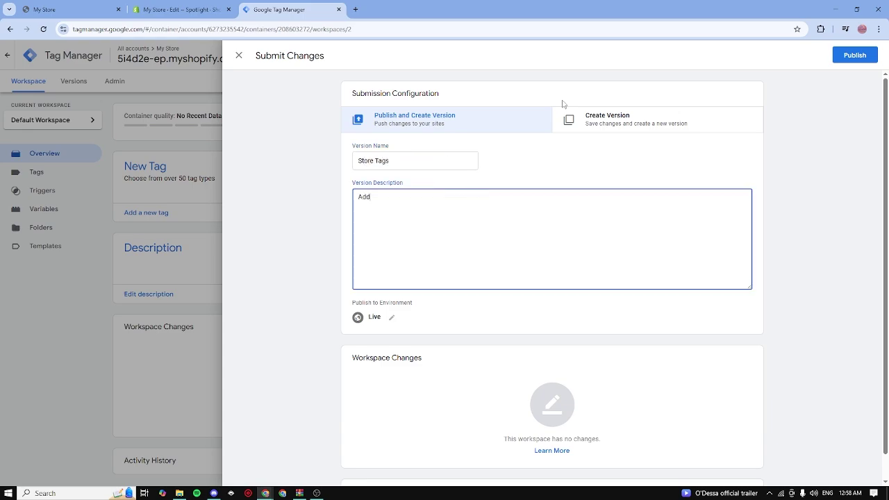
text(ed tags)
drag(386, 204, 310, 200)
click(310, 201)
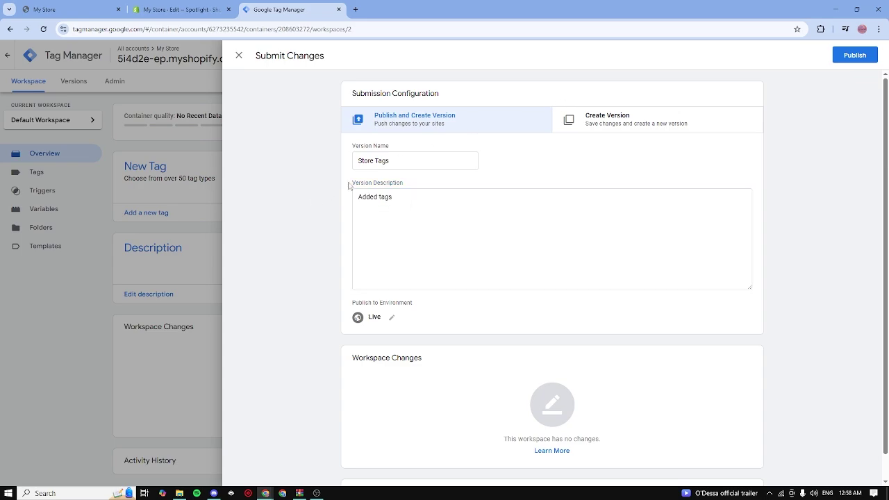
click(851, 57)
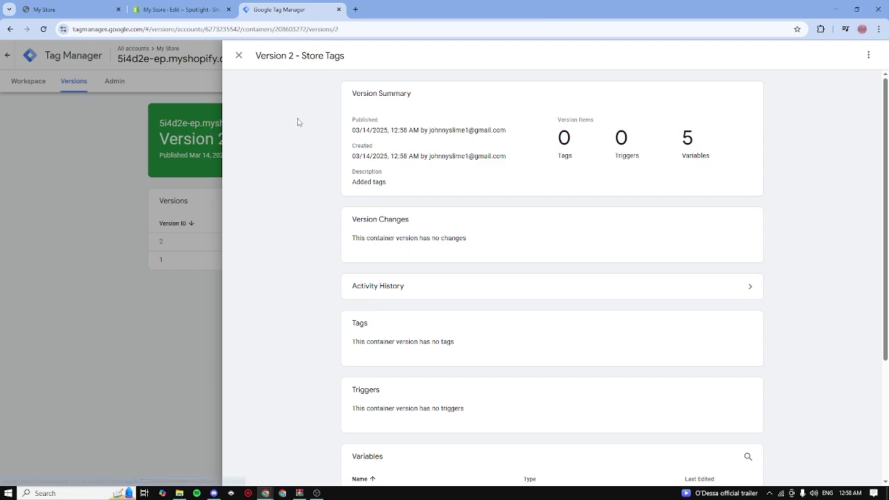
click(221, 203)
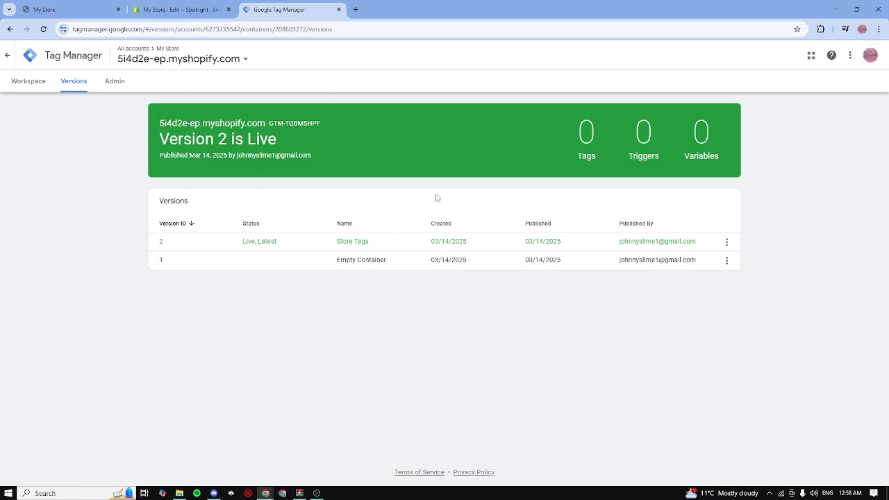
Review the details of the live Store Tags version and return to the versions list
click(263, 246)
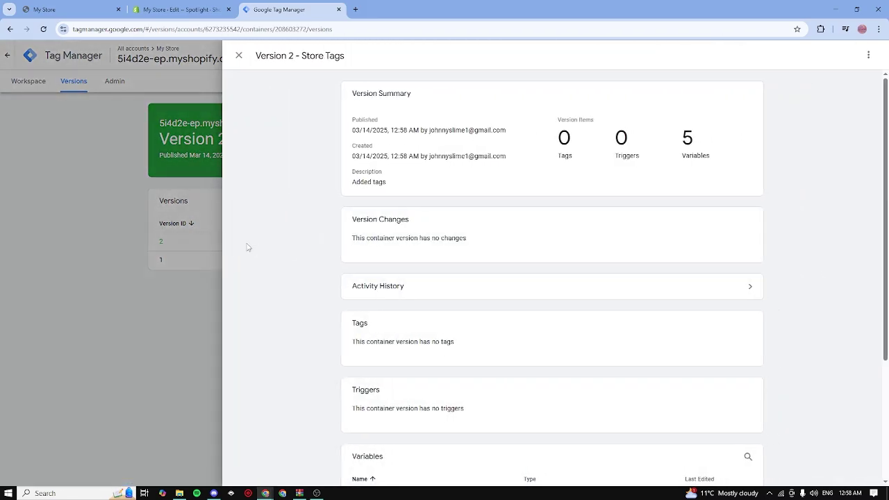
scroll(348, 254, down, 3)
key(Escape)
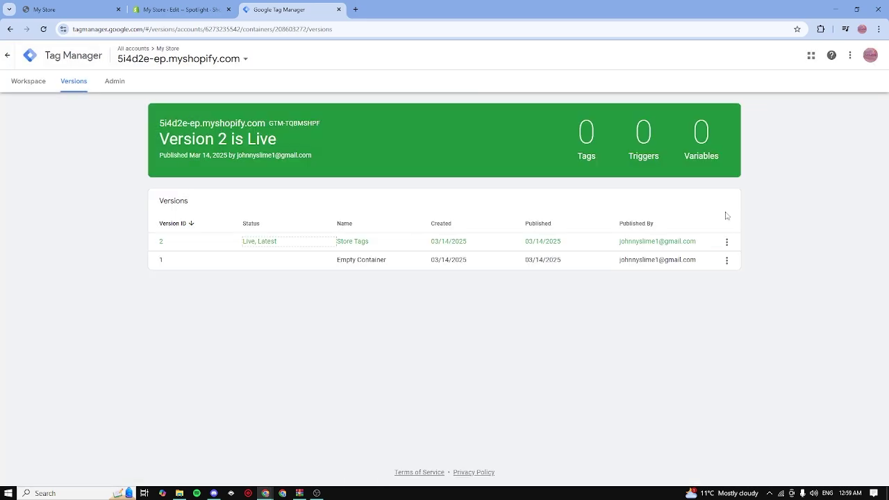